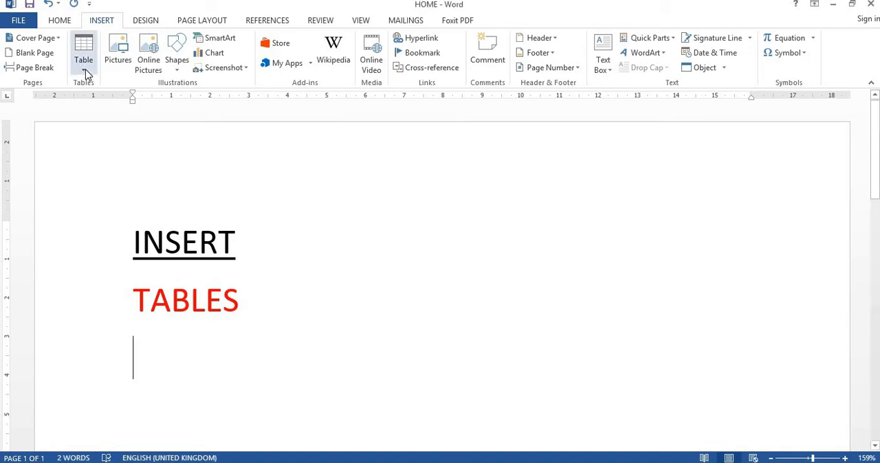
# Step: Insert a 2x2 table below the red TABLES heading
pyautogui.click(85, 72)
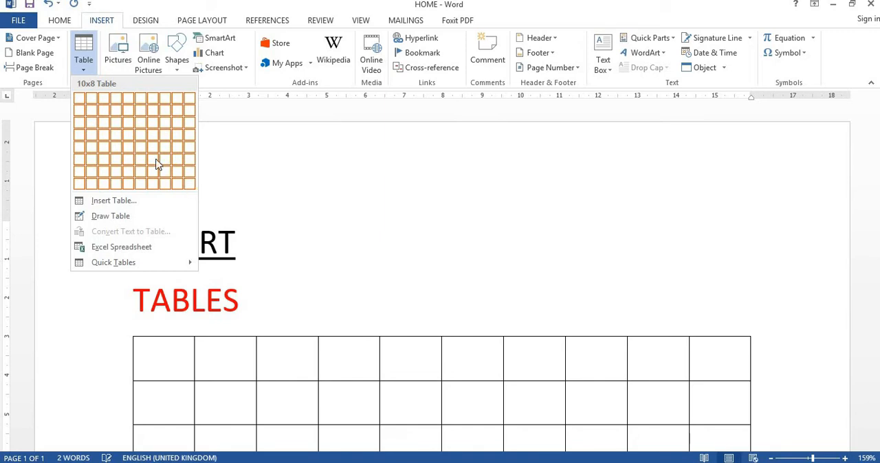
pyautogui.click(95, 117)
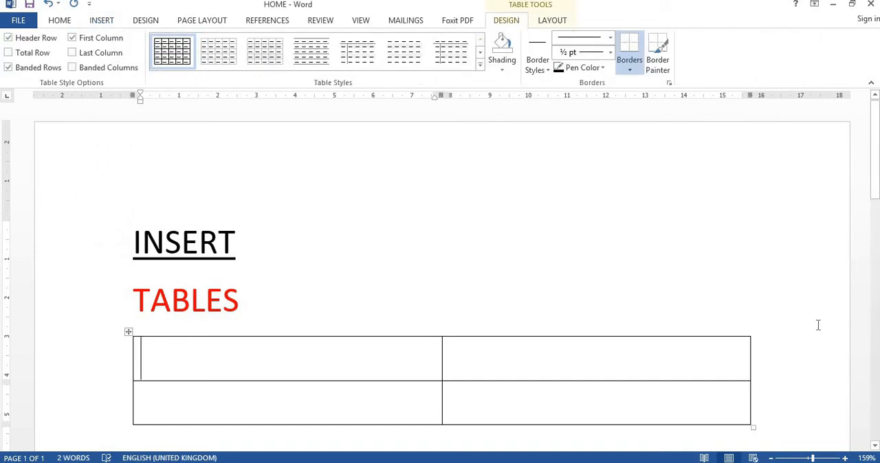
# Step: Insert a second table with 4 columns and 4 rows in the blank space below the 2x2 table
pyautogui.moveTo(874, 196); pyautogui.dragTo(877, 250)
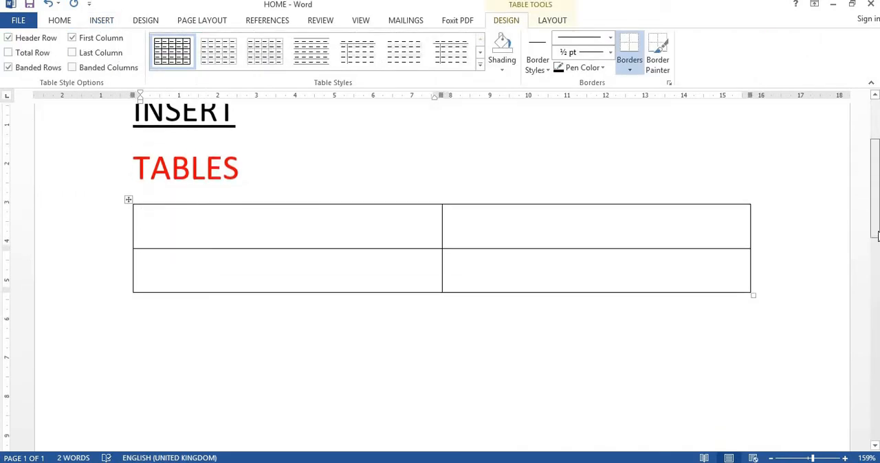
pyautogui.click(280, 351)
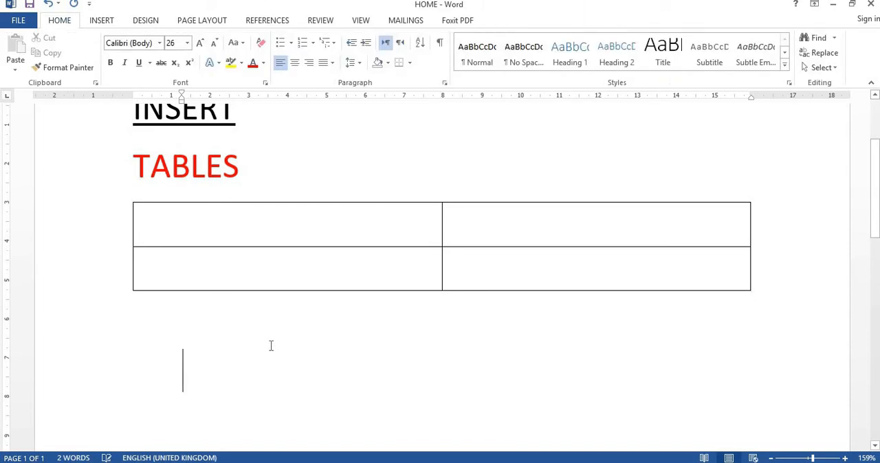
pyautogui.click(100, 25)
pyautogui.click(87, 56)
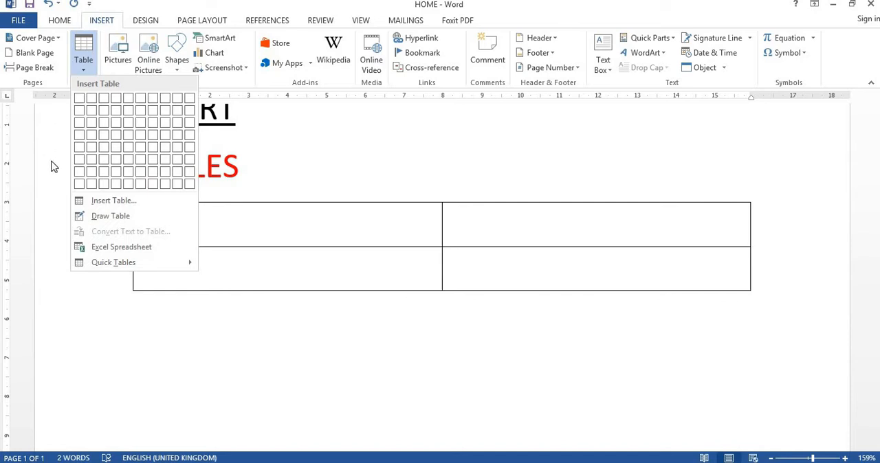
pyautogui.click(104, 200)
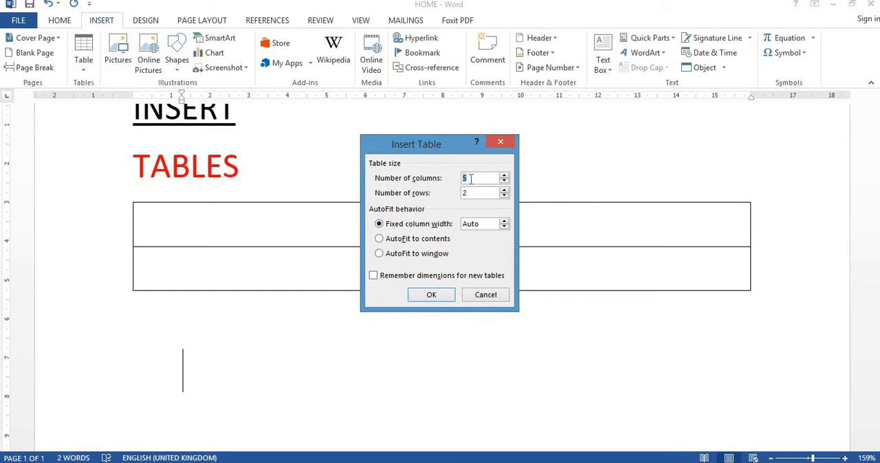
pyautogui.press('BackSpace')
pyautogui.write('4')
pyautogui.press('BackSpace')
pyautogui.write('4')
pyautogui.click(431, 296)
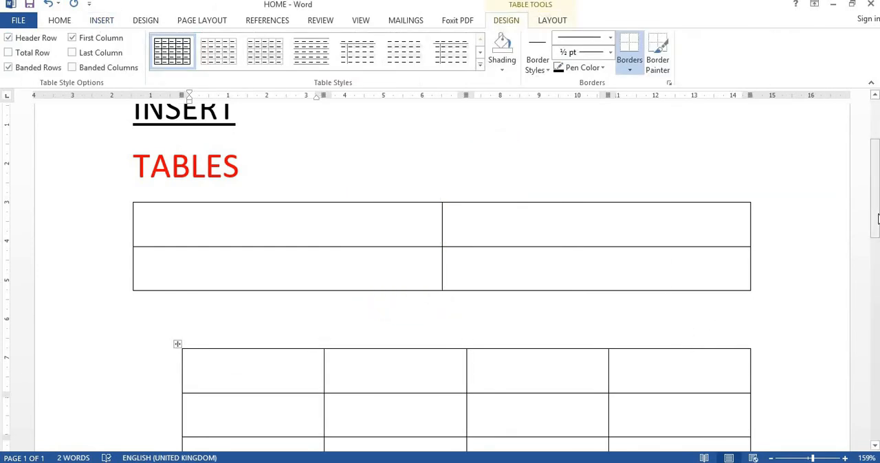
# Step: Draw a single-cell table about 3 cm wide below the 4x4 table with the Draw Table tool
pyautogui.scroll(-5, 306, 148)
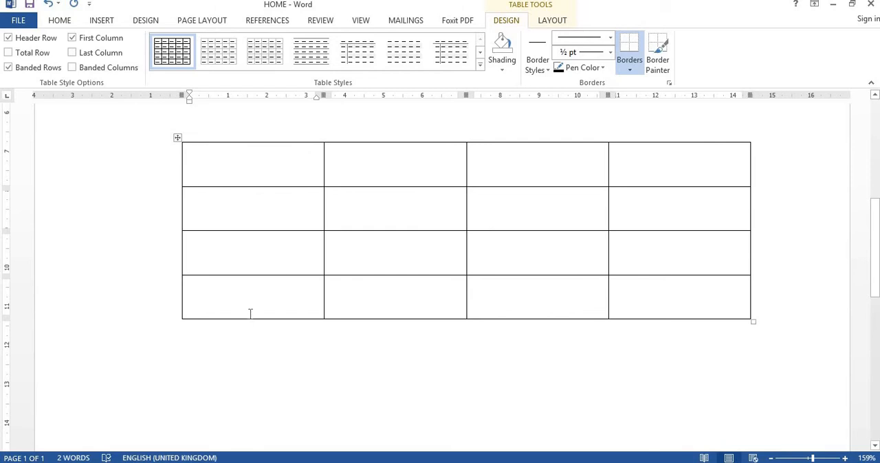
pyautogui.click(161, 376)
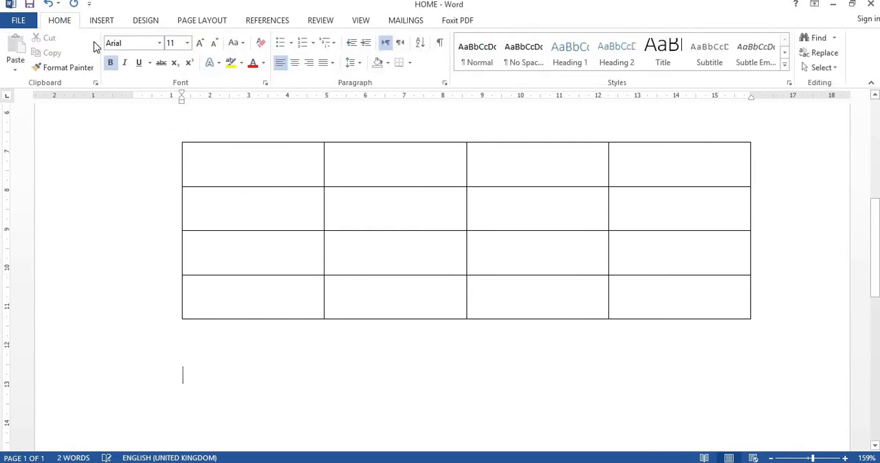
pyautogui.click(101, 21)
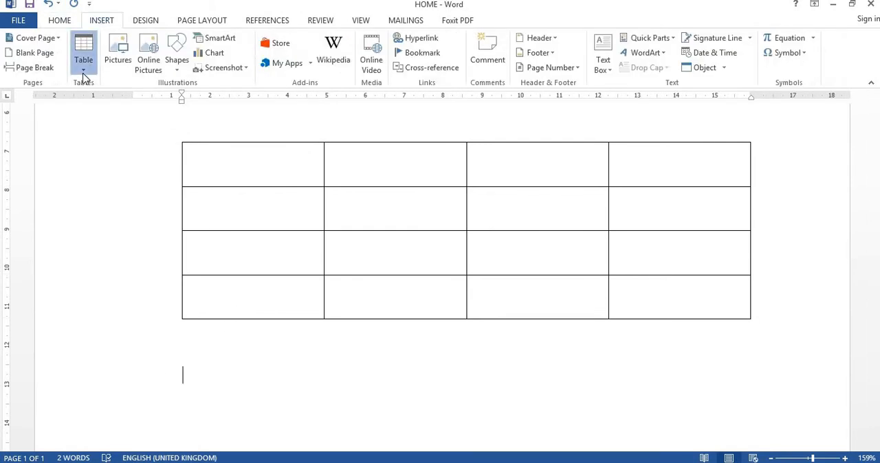
pyautogui.click(83, 73)
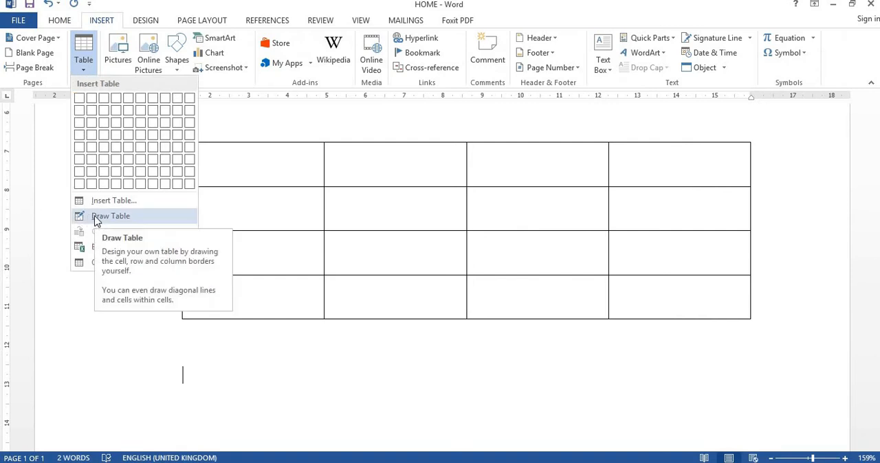
pyautogui.click(96, 217)
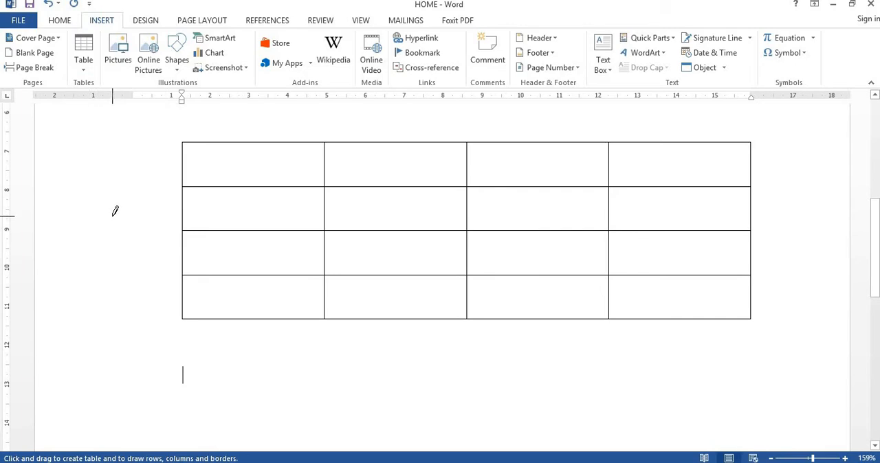
pyautogui.moveTo(200, 349)
pyautogui.mouseDown()
pyautogui.moveTo(299, 397)
pyautogui.moveTo(112, 306)
pyautogui.moveTo(296, 420)
pyautogui.moveTo(314, 416)
pyautogui.mouseUp()
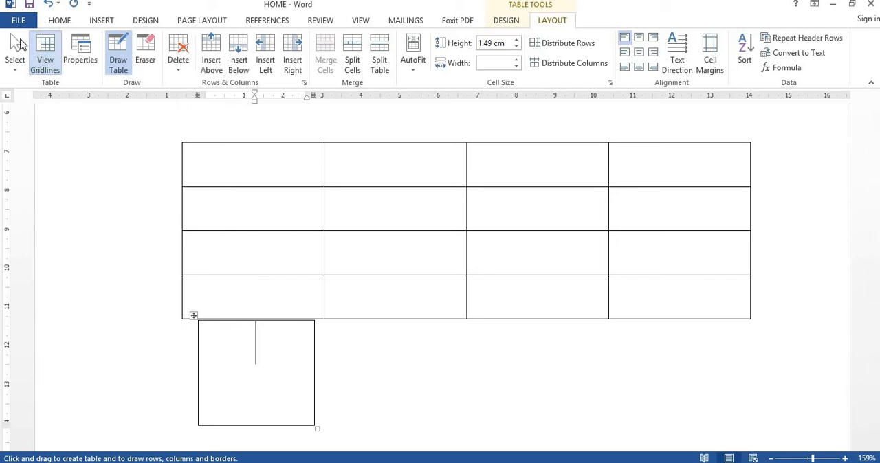
pyautogui.click(15, 62)
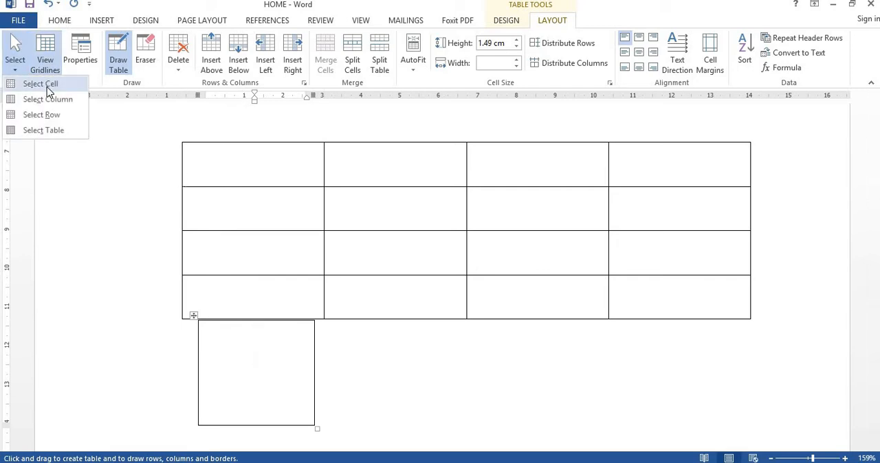
pyautogui.click(97, 24)
pyautogui.click(84, 68)
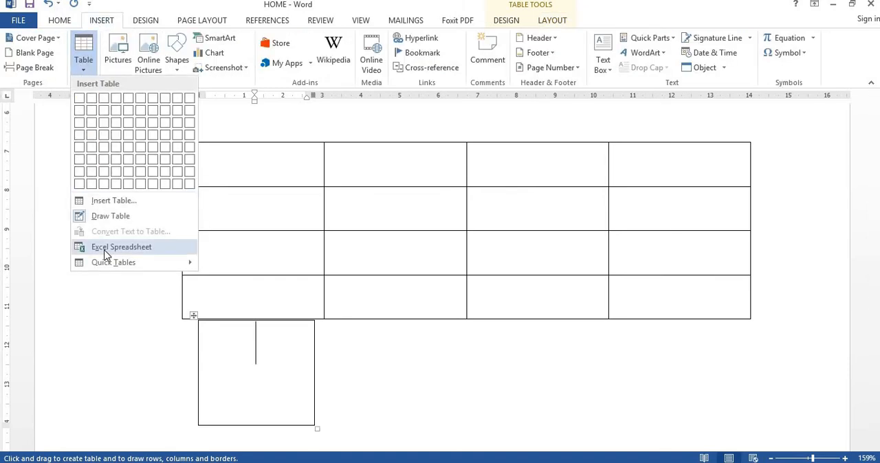
pyautogui.click(327, 377)
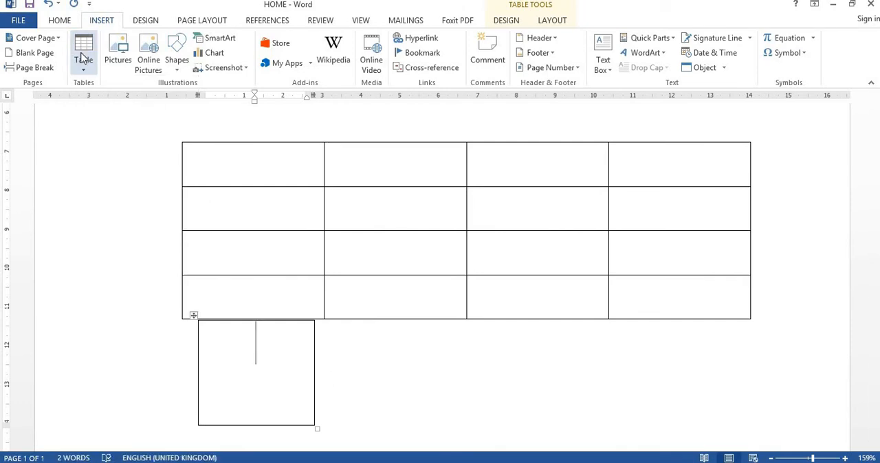
pyautogui.click(81, 58)
pyautogui.click(351, 390)
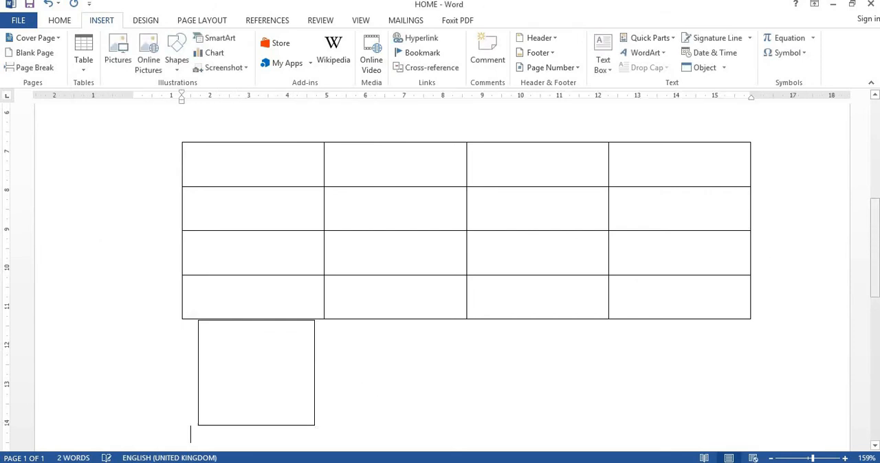
# Step: Write the sentence "HE IS A BOY." on a new line below the drawn single-cell table
pyautogui.moveTo(877, 248); pyautogui.dragTo(877, 310)
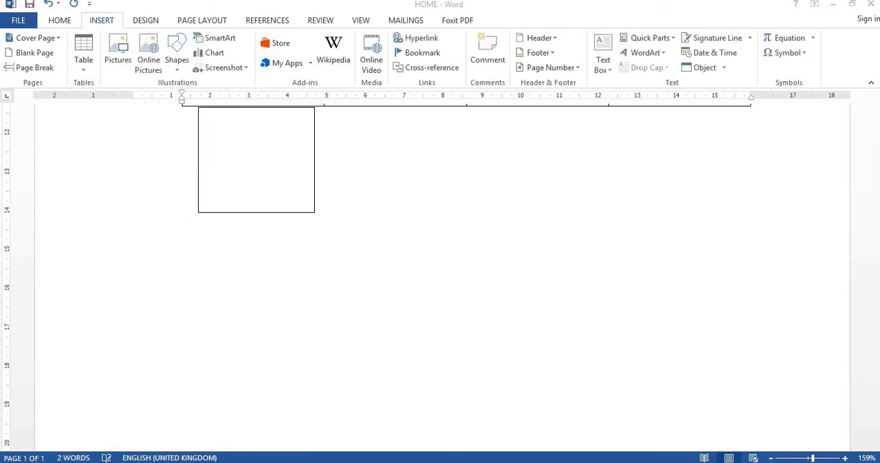
pyautogui.click(189, 251)
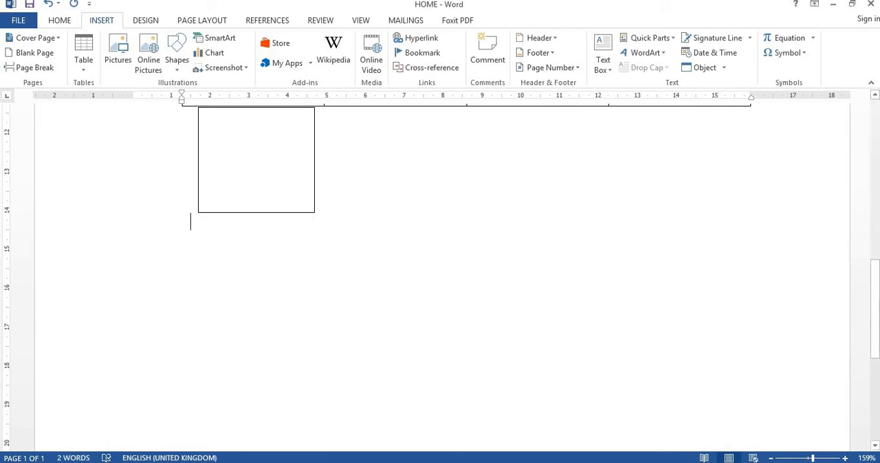
pyautogui.press('Return')
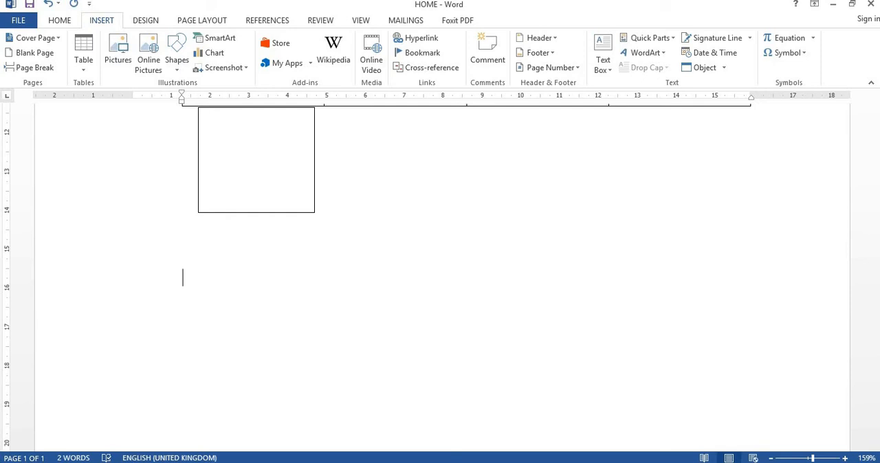
pyautogui.write('HE IS A')
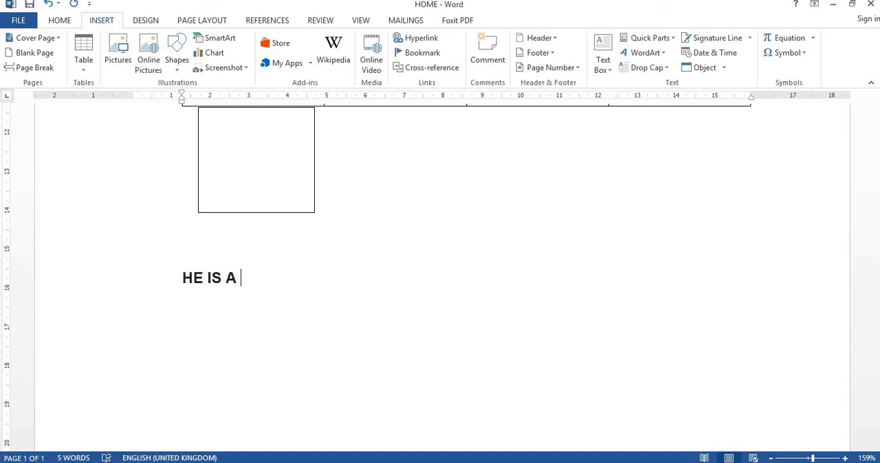
pyautogui.write(' BOY.')
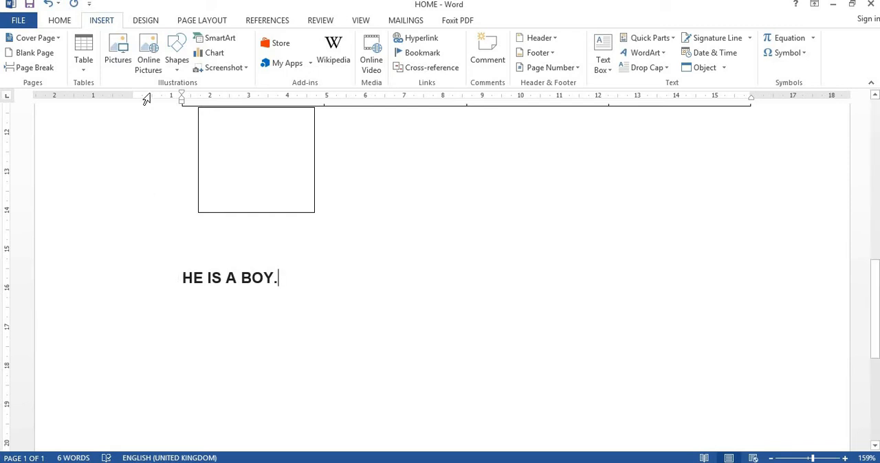
# Step: Convert the sentence "HE IS A BOY." to a one-column table, separating the text at paragraphs
pyautogui.click(87, 72)
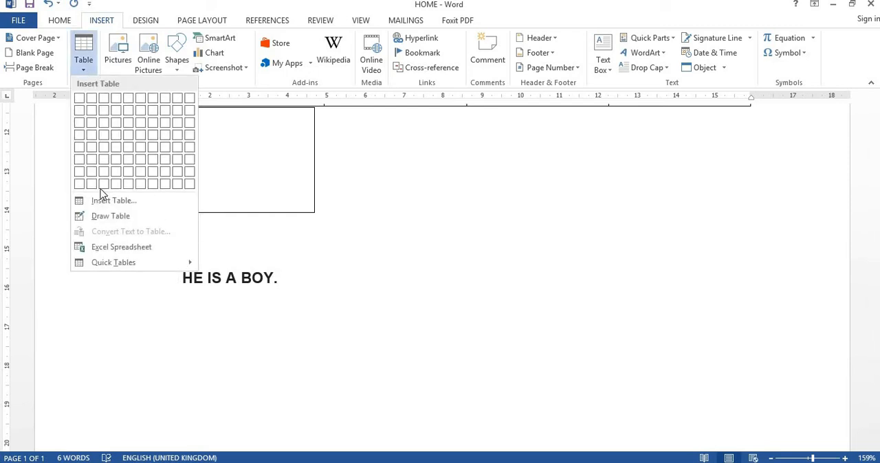
pyautogui.click(192, 281)
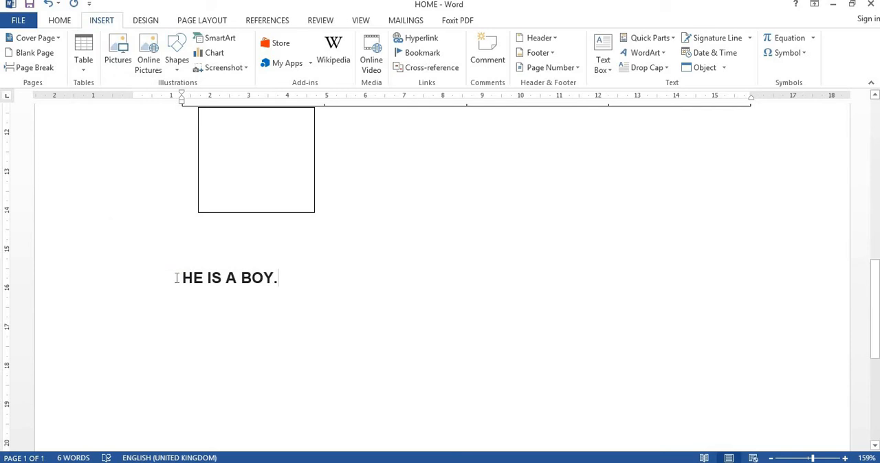
pyautogui.moveTo(299, 274); pyautogui.dragTo(307, 279)
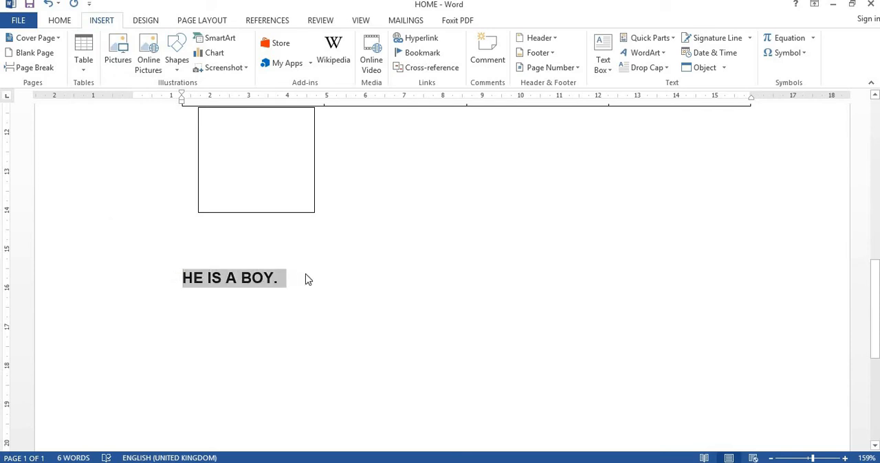
pyautogui.click(82, 57)
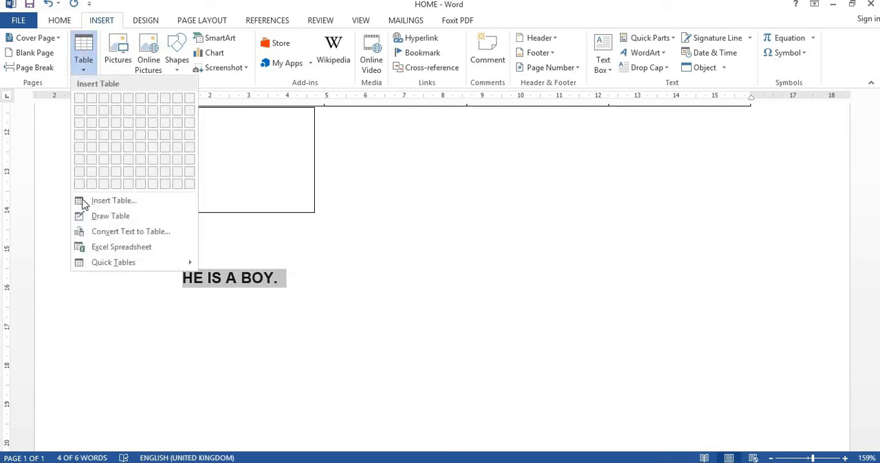
pyautogui.click(149, 233)
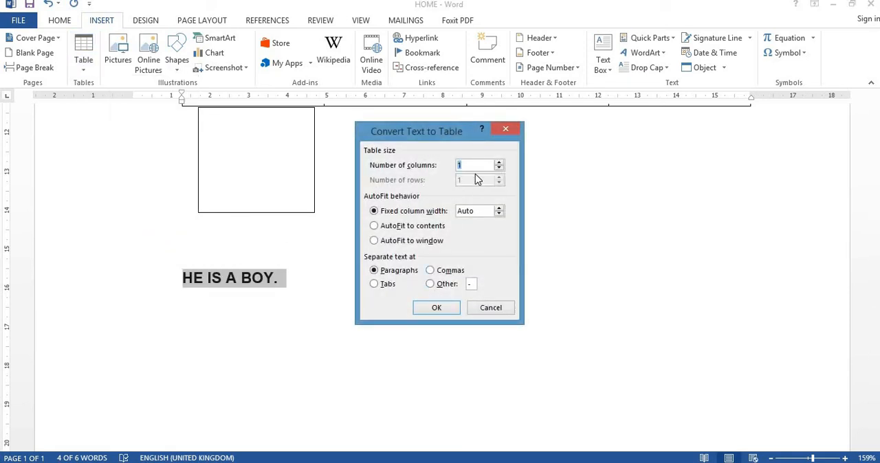
pyautogui.click(436, 309)
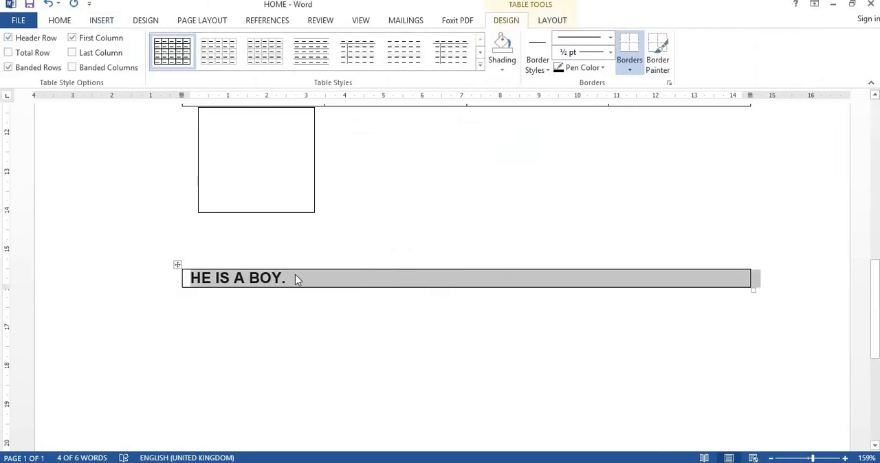
# Step: Copy "HE IS A BOY." from the converted table and paste it on two separate lines below the table
pyautogui.click(286, 312)
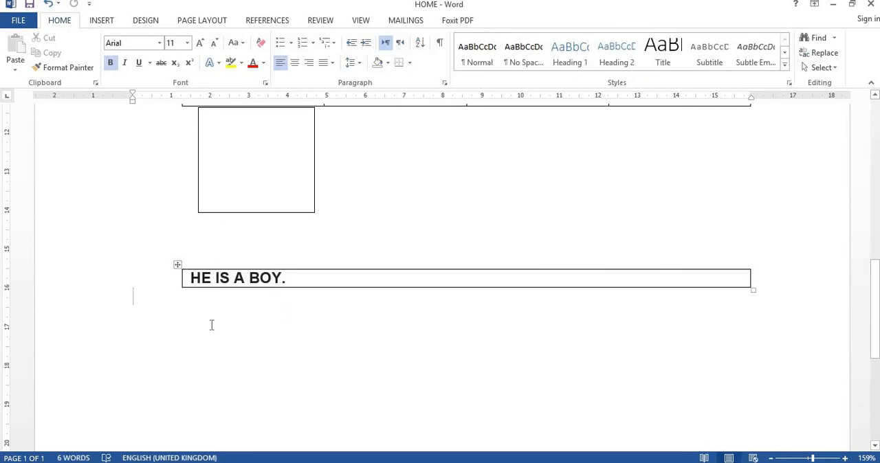
pyautogui.moveTo(301, 282); pyautogui.dragTo(192, 277)
pyautogui.hotkey('ctrl', 'c')
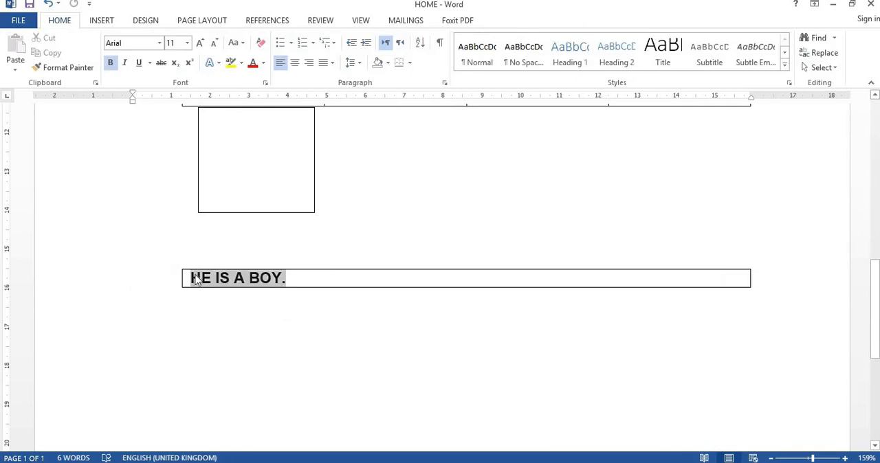
pyautogui.click(191, 319)
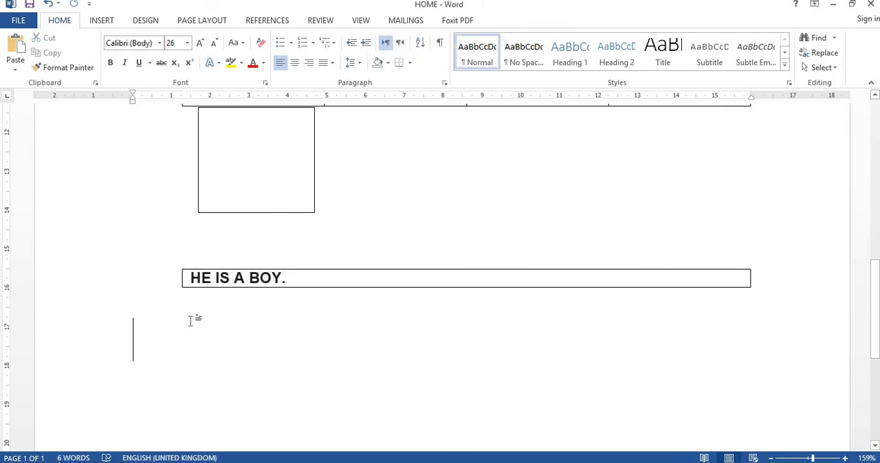
pyautogui.hotkey('ctrl', 'v')
pyautogui.press('ctrl')
pyautogui.press('Escape')
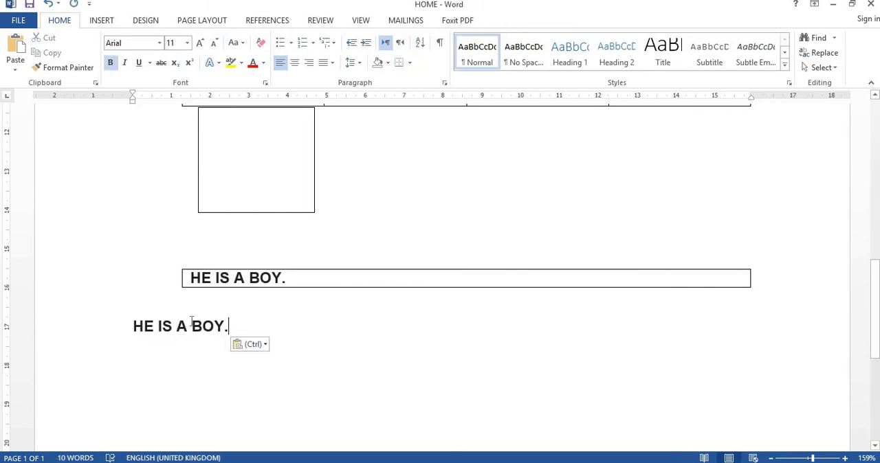
pyautogui.press('Escape')
pyautogui.click(154, 365)
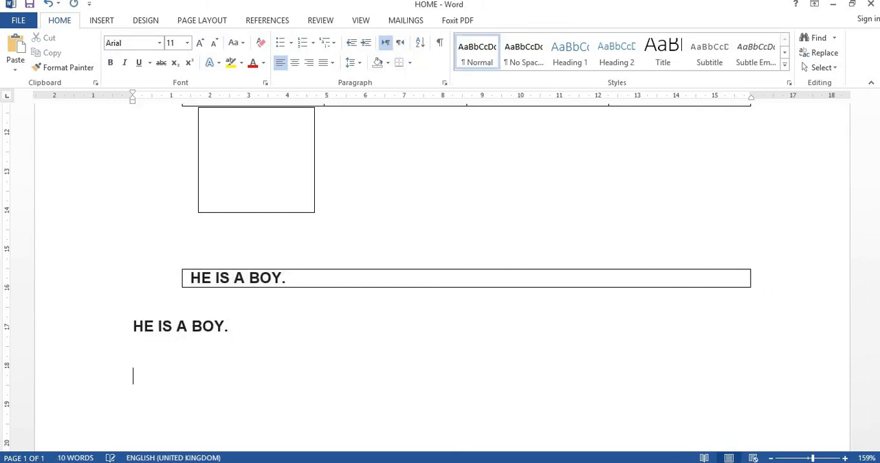
pyautogui.hotkey('ctrl', 'v')
pyautogui.click(192, 326)
pyautogui.press('Return')
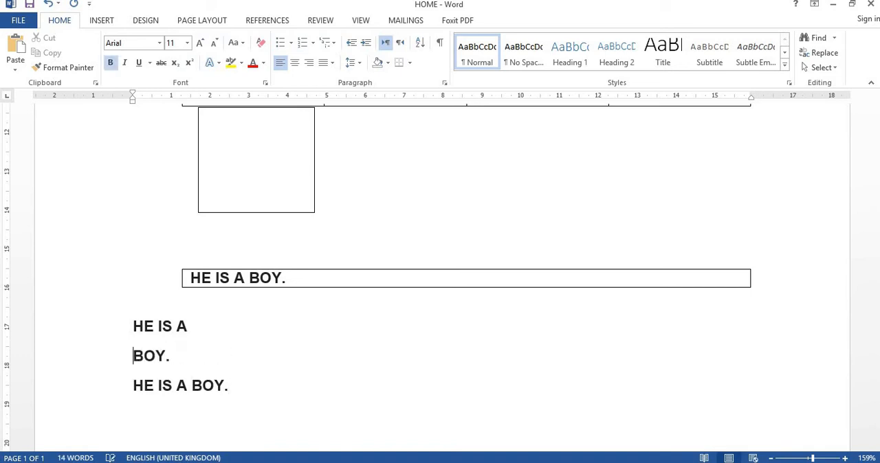
pyautogui.press('BackSpace')
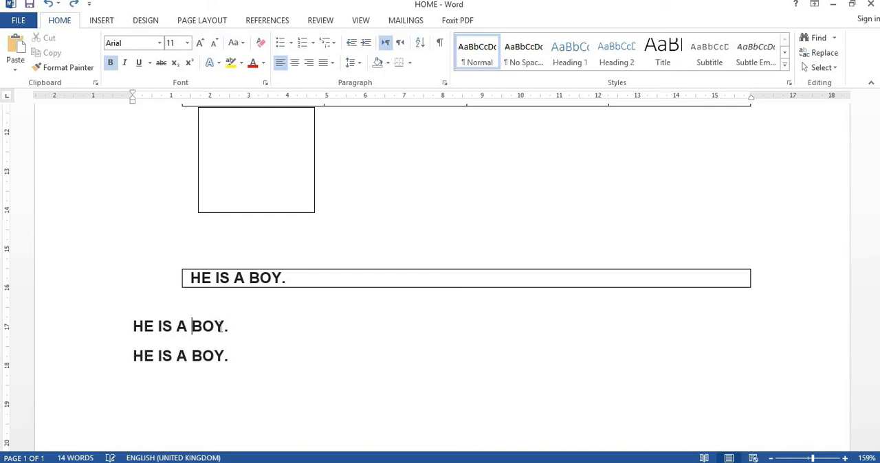
# Step: Paste a third "HE IS A BOY." line, and convert the three lines to a one-column table separated at paragraphs
pyautogui.press('Return')
pyautogui.hotkey('ctrl', 'v')
pyautogui.moveTo(136, 323); pyautogui.dragTo(249, 396)
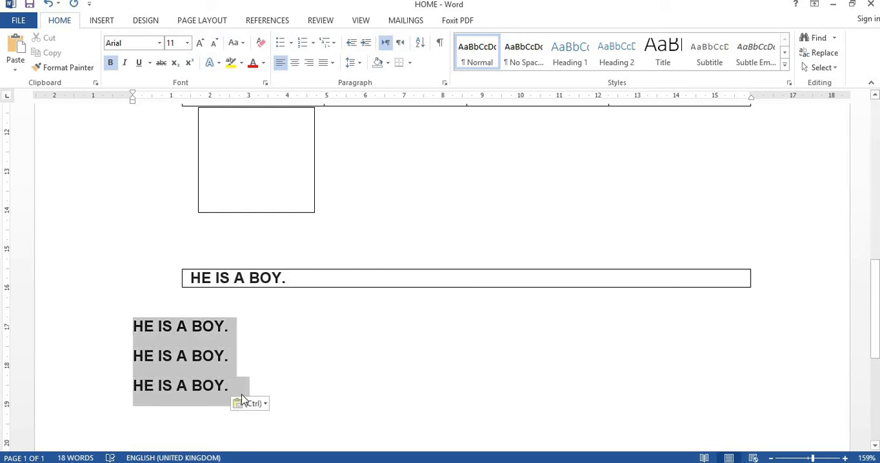
pyautogui.click(109, 20)
pyautogui.click(82, 65)
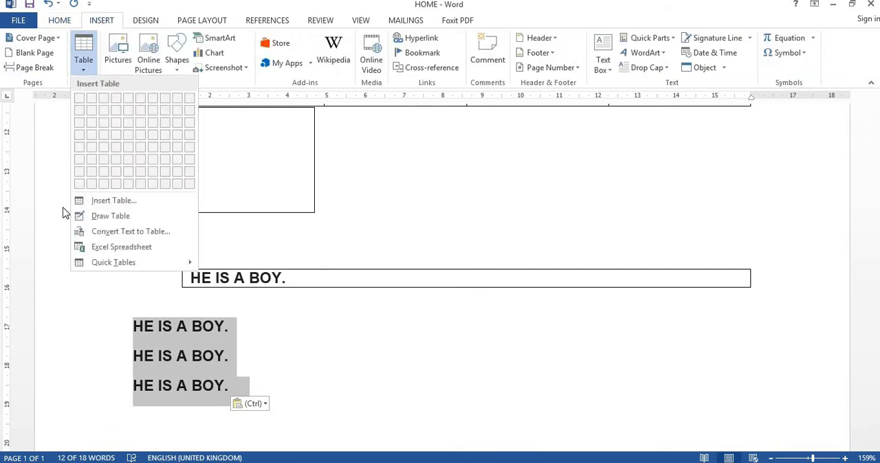
pyautogui.click(115, 234)
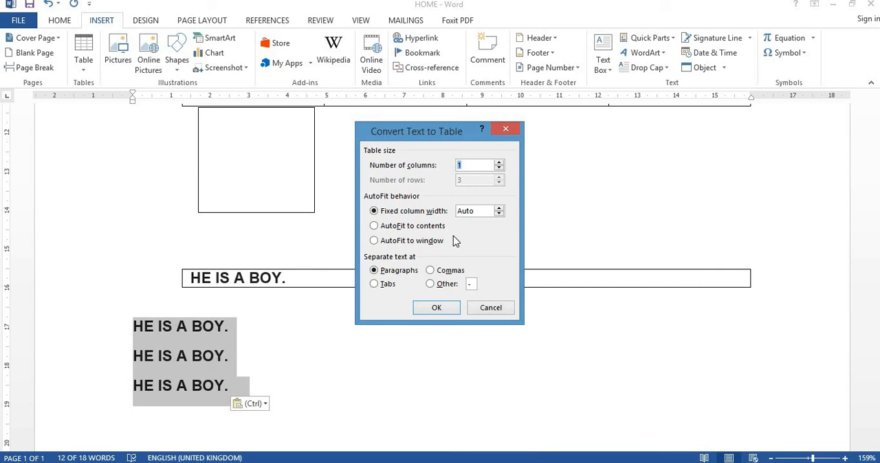
pyautogui.click(442, 307)
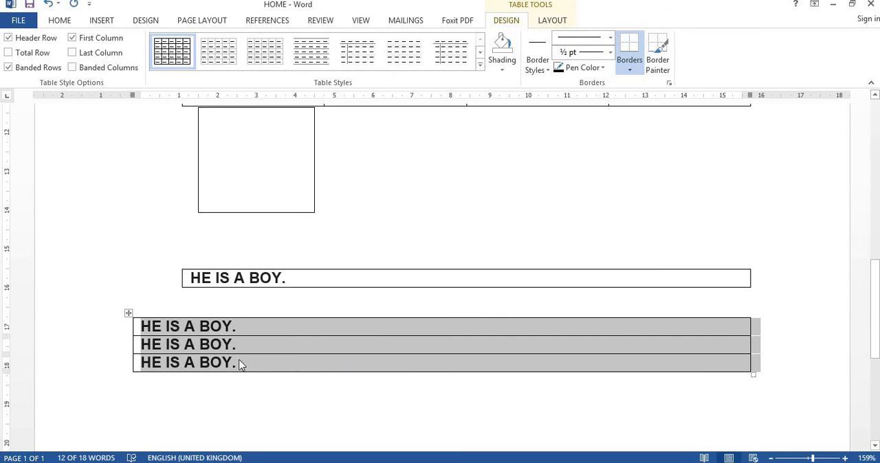
# Step: Insert an Excel spreadsheet on a new line below the three-row "HE IS A BOY." table
pyautogui.click(180, 395)
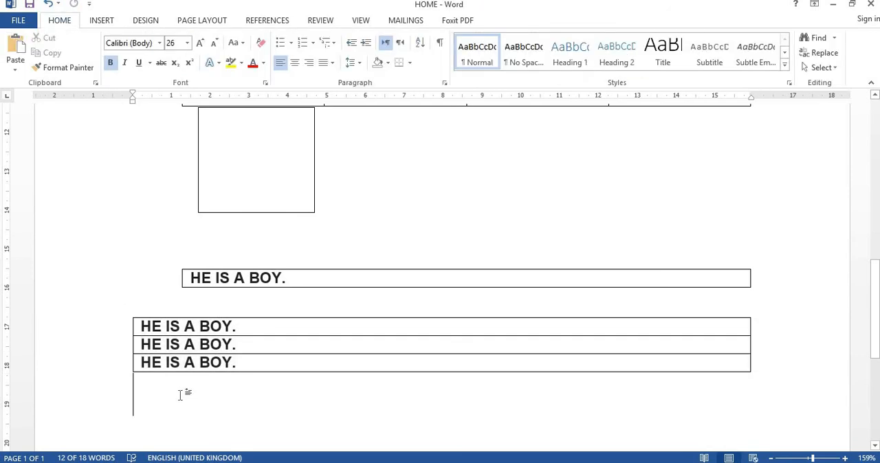
pyautogui.press('Return')
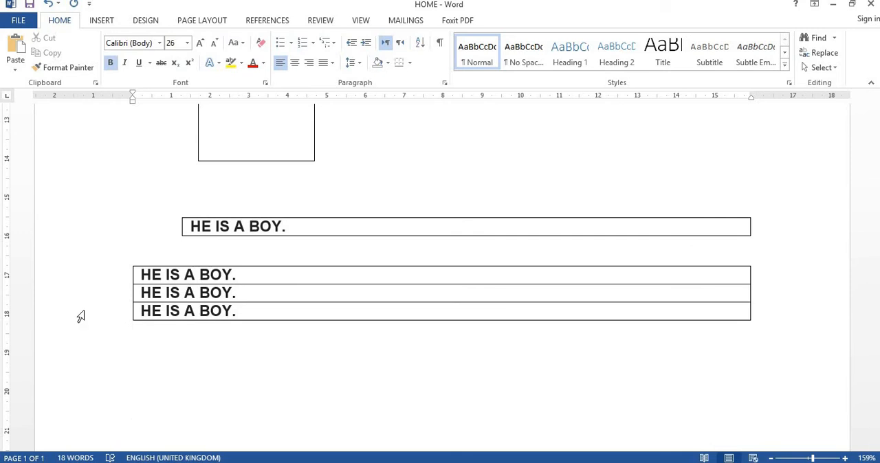
pyautogui.click(98, 23)
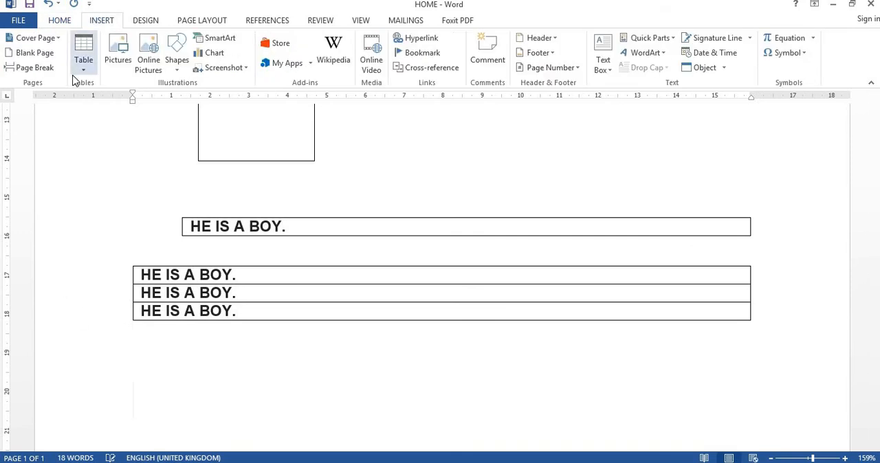
pyautogui.click(81, 72)
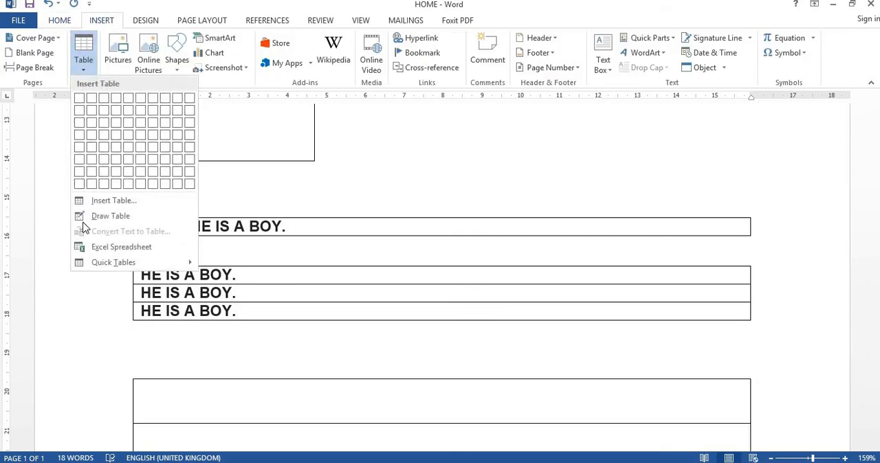
pyautogui.click(121, 246)
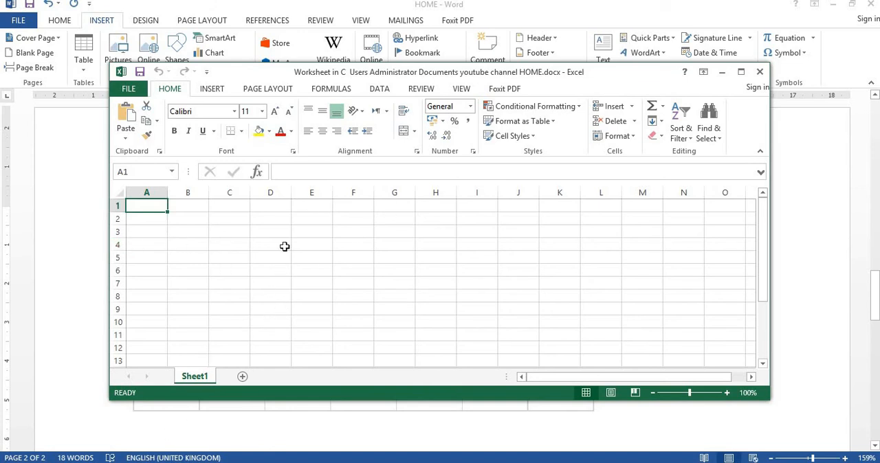
# Step: Enter HHHH in cell A1 of the embedded worksheet and minimize the Excel window to return to the document
pyautogui.moveTo(287, 77); pyautogui.dragTo(536, 124)
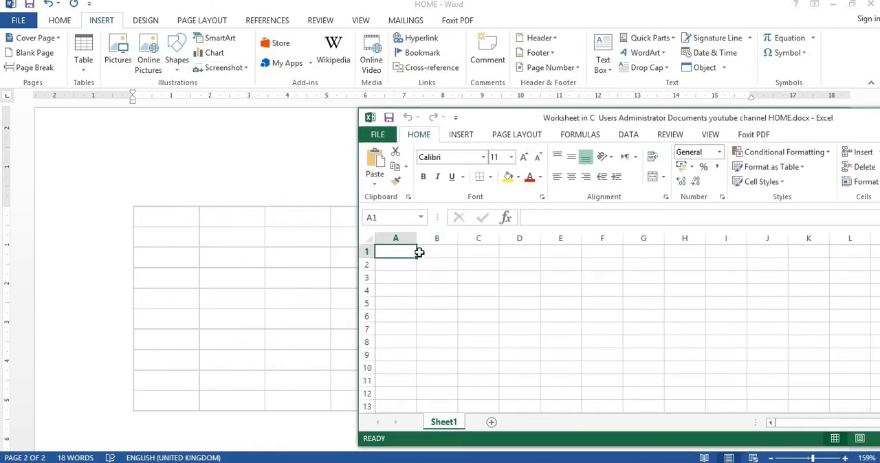
pyautogui.write('HHHH')
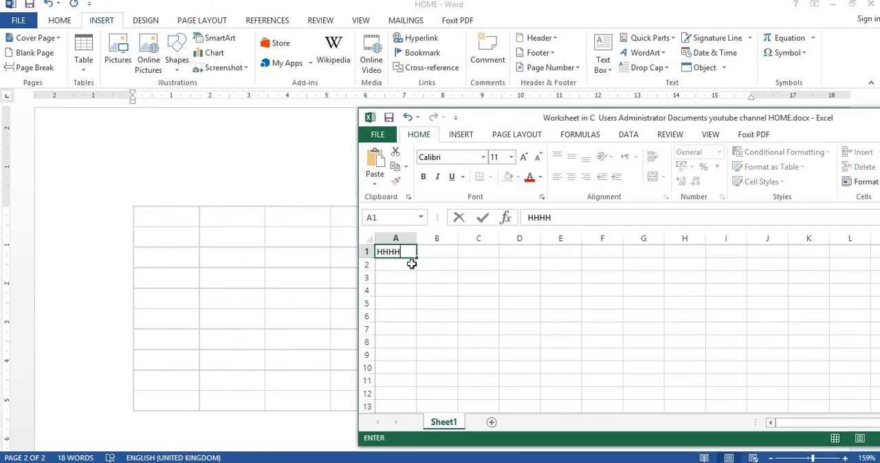
pyautogui.click(411, 264)
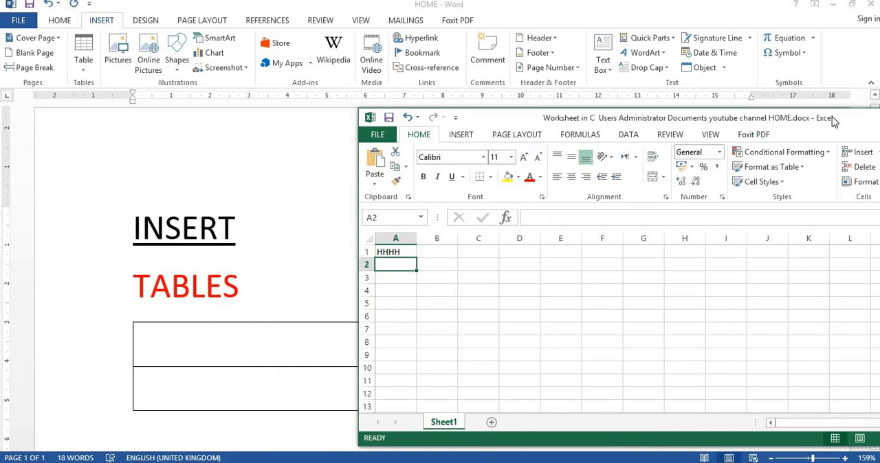
pyautogui.moveTo(833, 117); pyautogui.dragTo(652, 128)
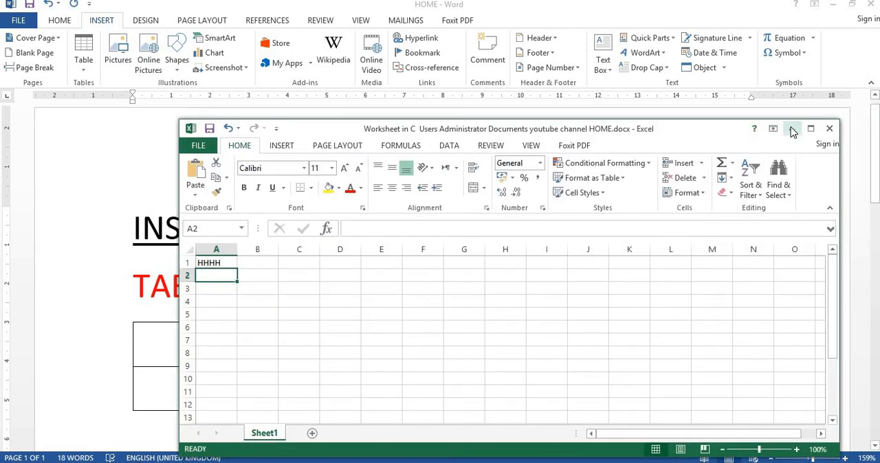
pyautogui.click(792, 130)
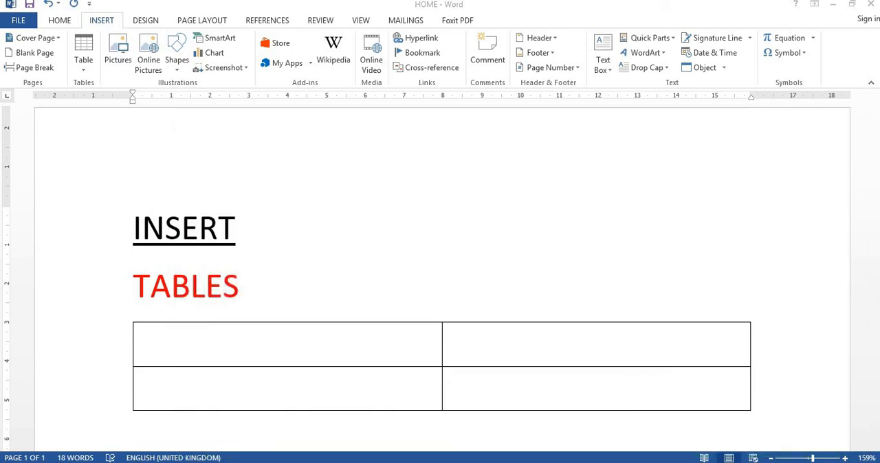
# Step: Reopen the embedded HHHH worksheet for editing, enter BBB in cell A2, and return to the document
pyautogui.click(789, 182)
pyautogui.moveTo(876, 140); pyautogui.dragTo(877, 309)
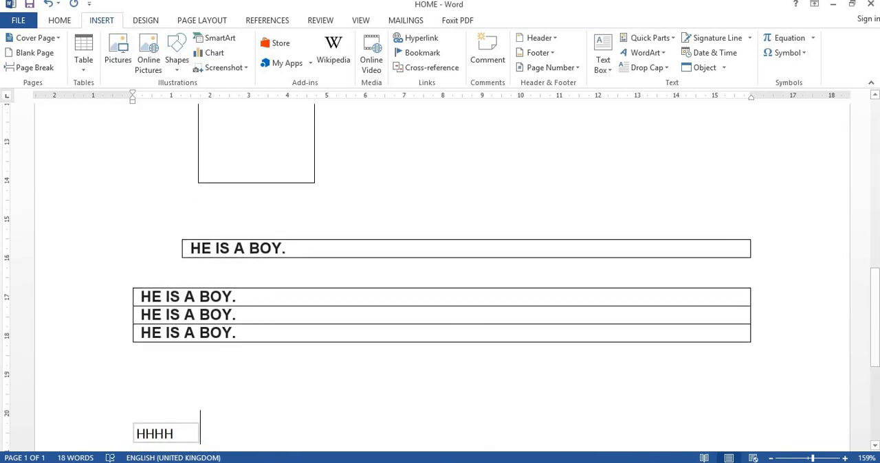
pyautogui.click(858, 275)
pyautogui.click(877, 375)
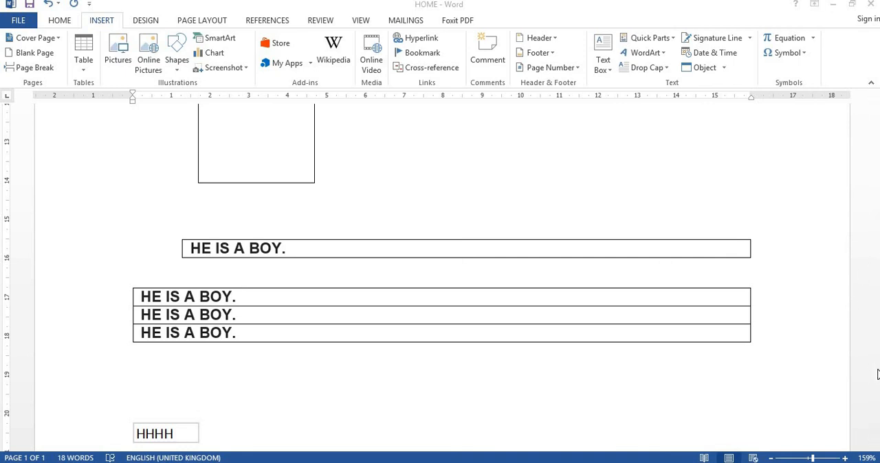
pyautogui.click(832, 330)
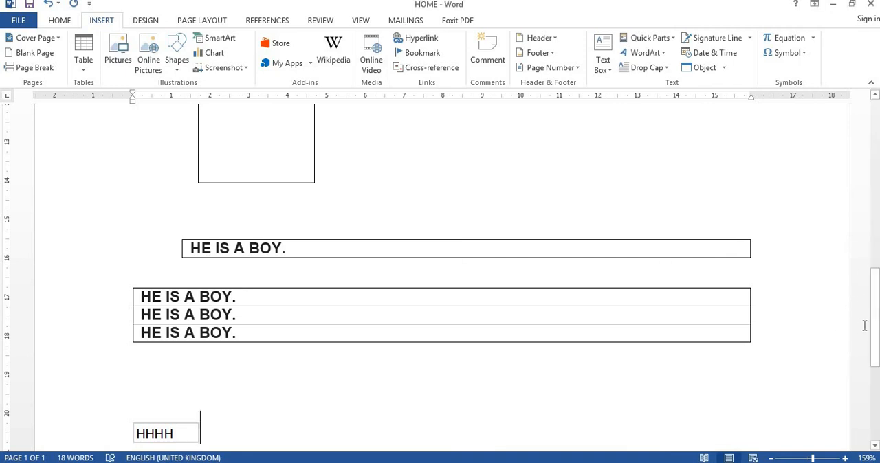
pyautogui.moveTo(875, 330); pyautogui.dragTo(870, 410)
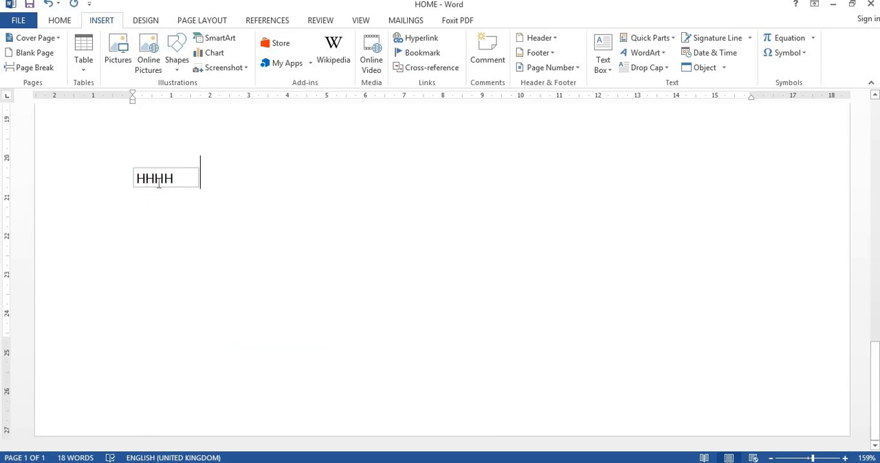
pyautogui.click(180, 184)
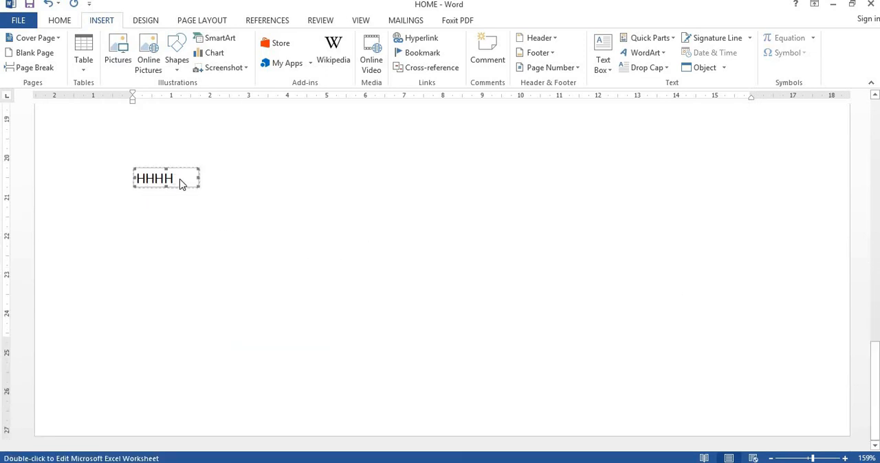
pyautogui.doubleClick(187, 187)
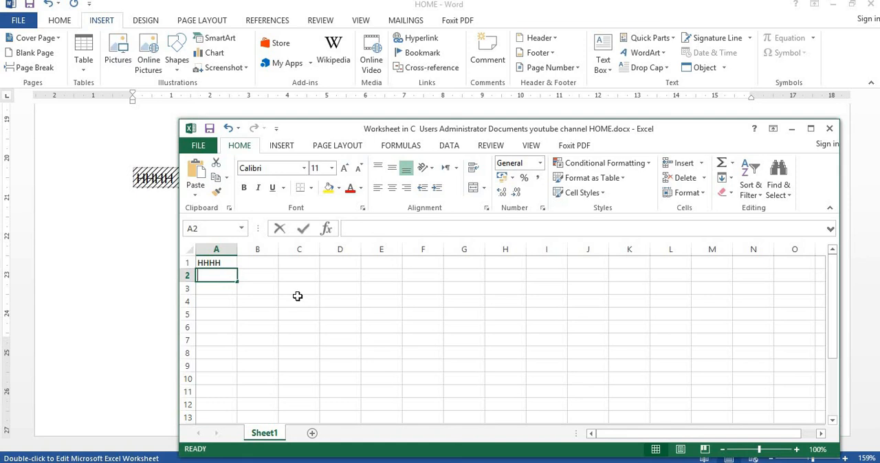
pyautogui.write('BBB')
pyautogui.click(279, 320)
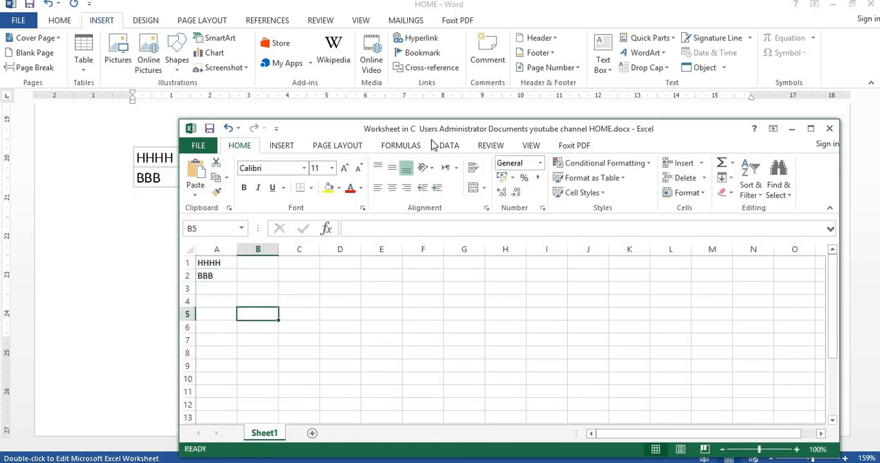
pyautogui.click(791, 129)
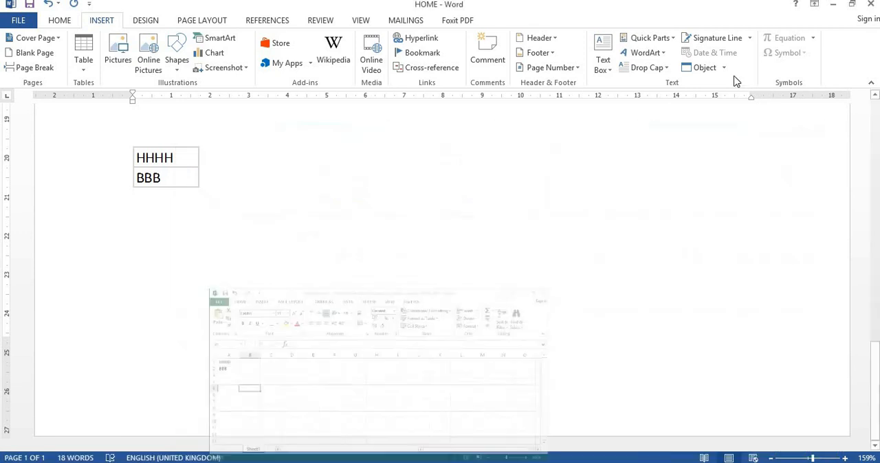
# Step: Insert the built-in Quick Table "With Subheads 1" at the selected embedded worksheet
pyautogui.click(83, 52)
pyautogui.click(114, 262)
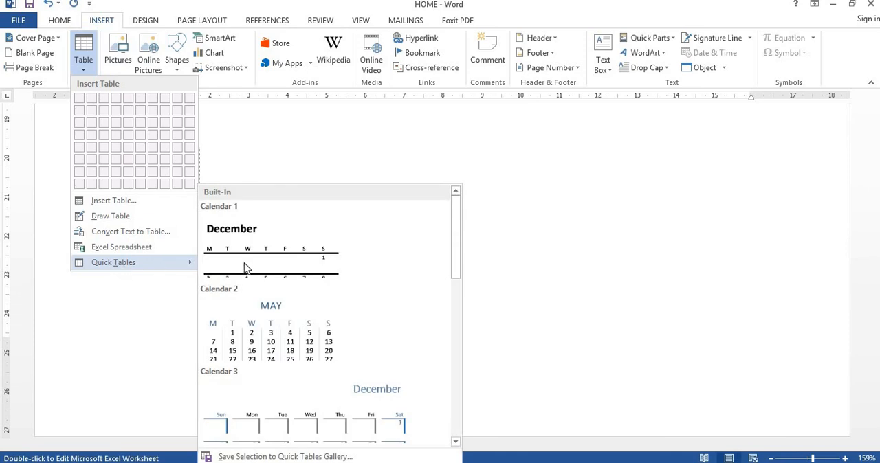
pyautogui.moveTo(456, 254); pyautogui.dragTo(462, 413)
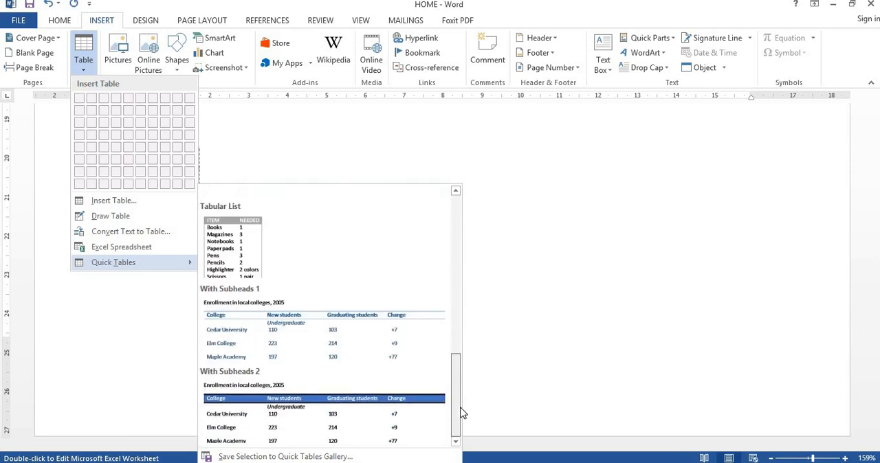
pyautogui.click(349, 348)
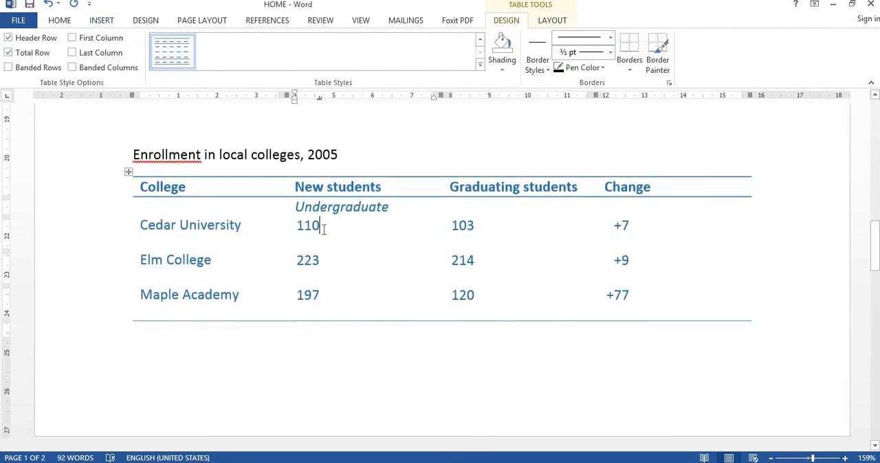
# Step: Set Cedar University's New students value in the enrollment table to 546
pyautogui.press('BackSpace')
pyautogui.press('BackSpace')
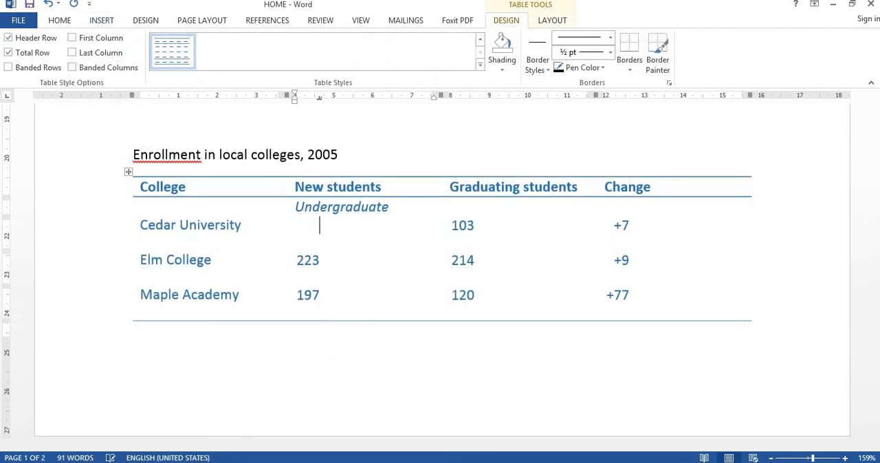
pyautogui.write('546')
pyautogui.click(101, 20)
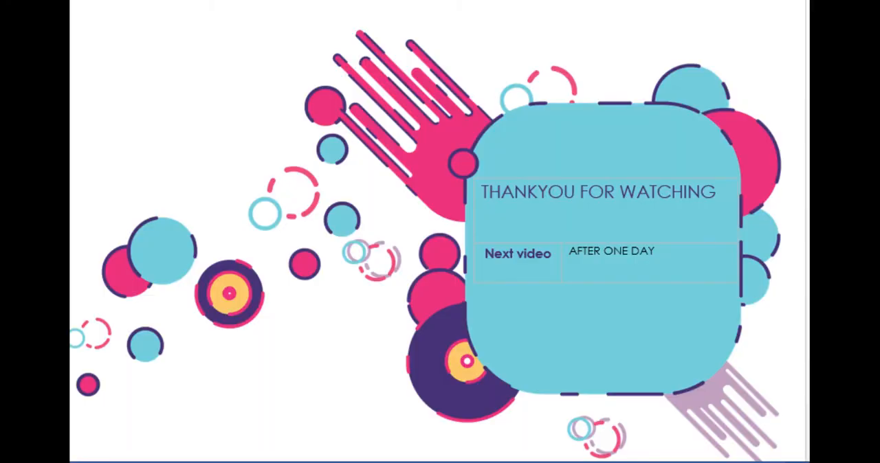